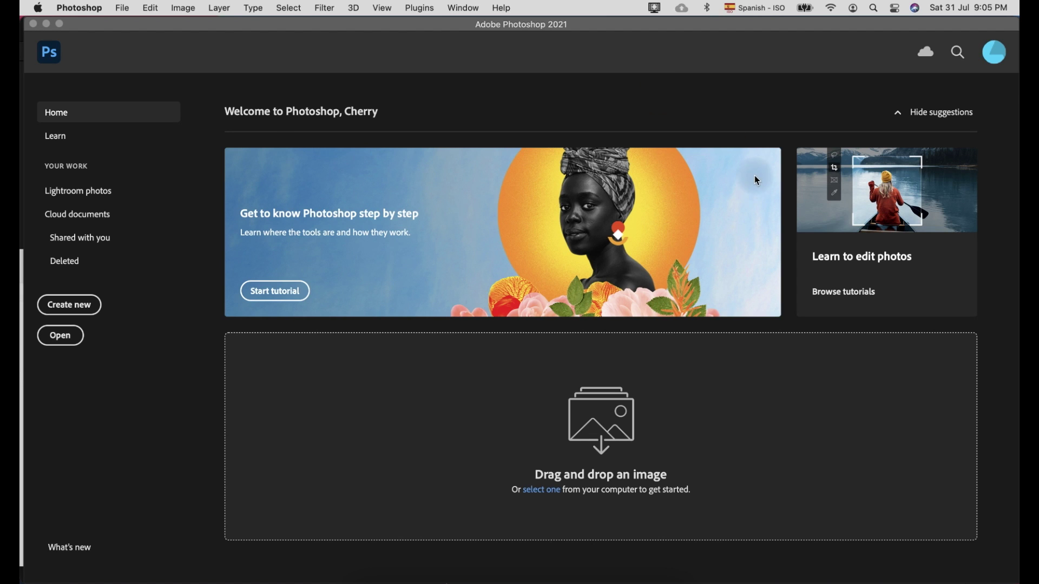
- Set Camera Raw's JPEG/HEIC handling to 'Automatically open all supported JPEGs and HEICs' and confirm preferences
left_click(88, 10)
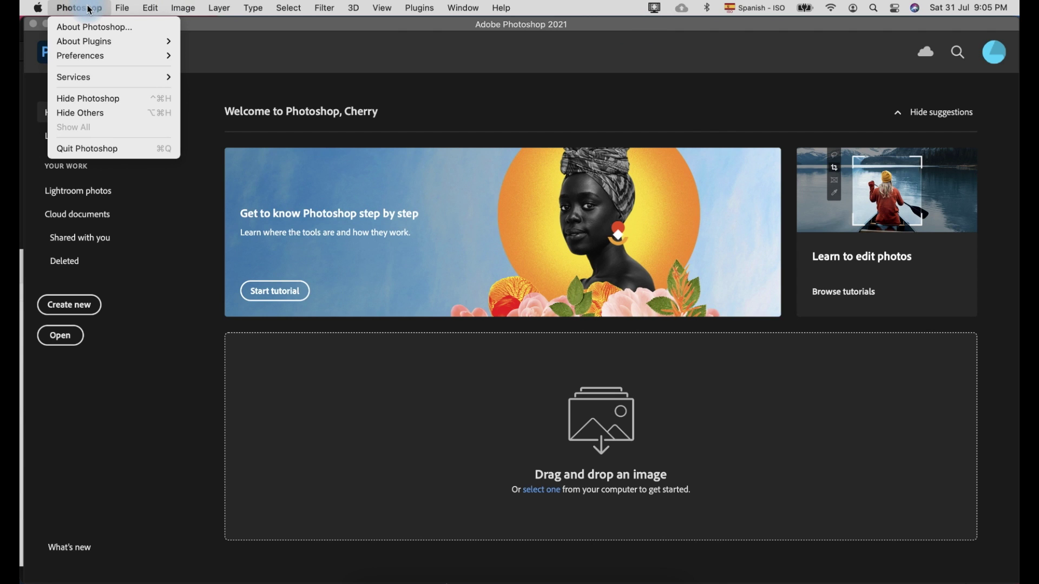
mouse_move(81, 55)
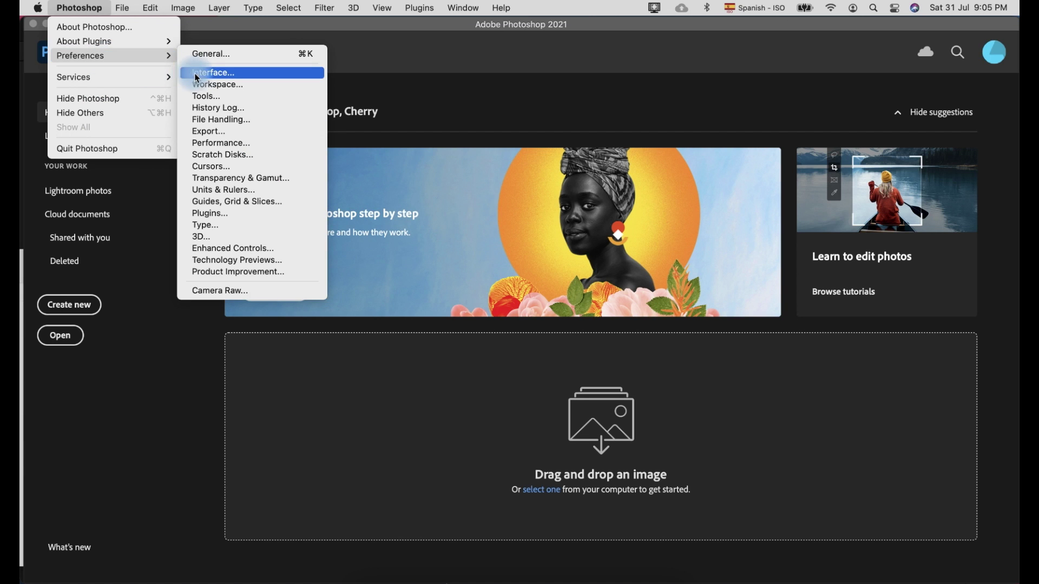
left_click(233, 120)
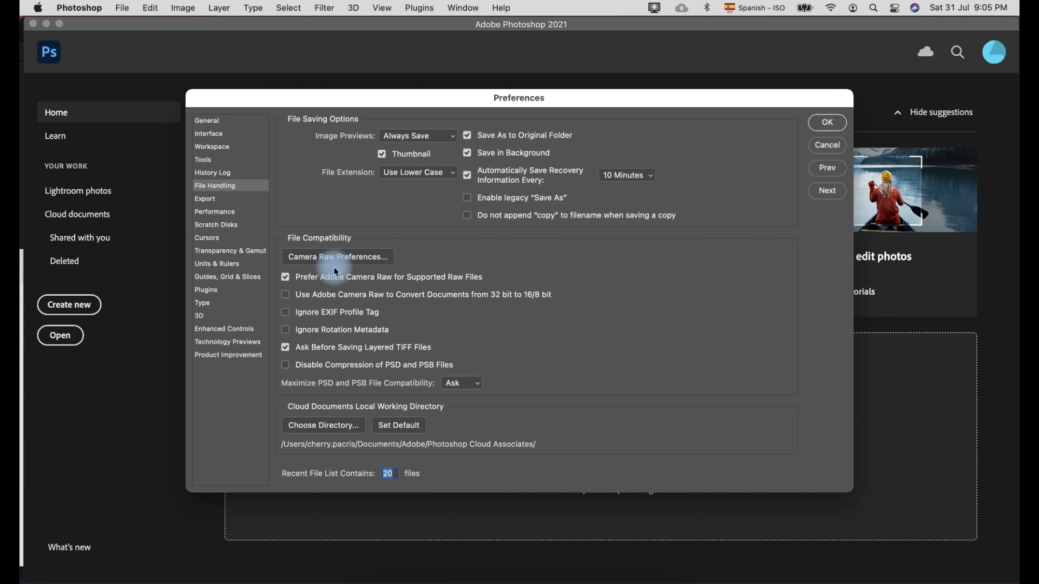
left_click(366, 259)
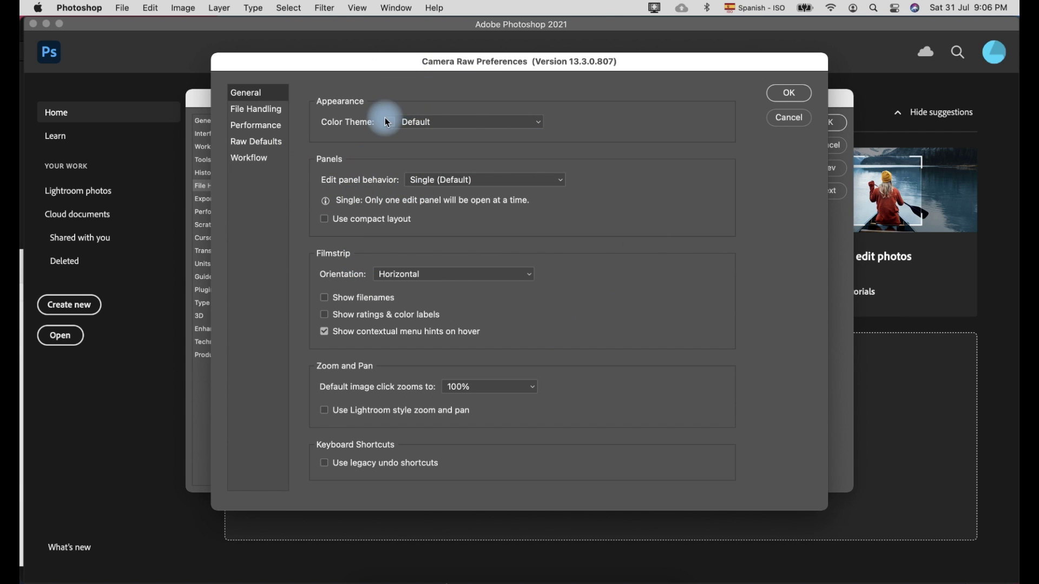
left_click(264, 109)
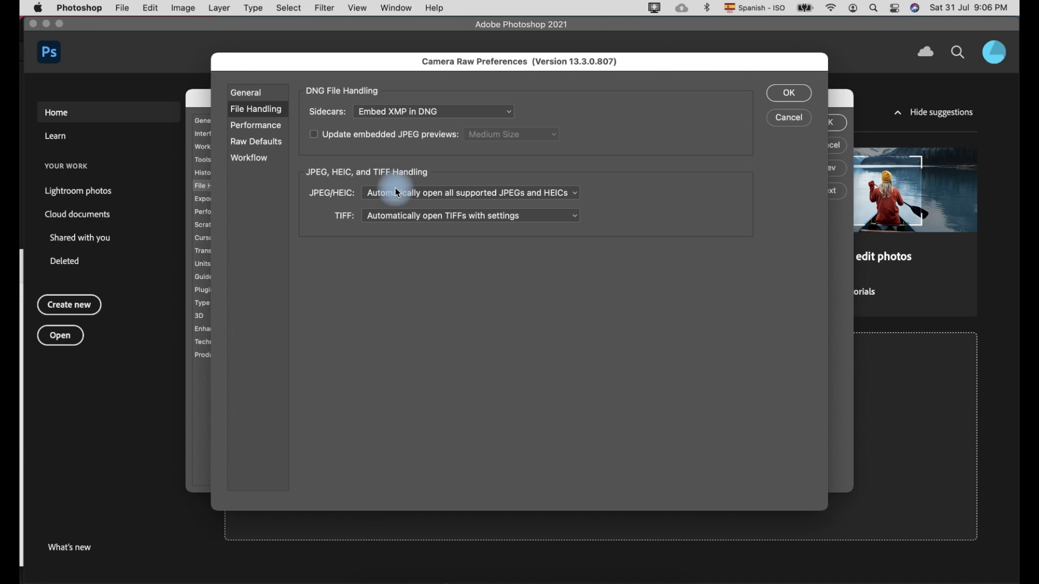
left_click(455, 197)
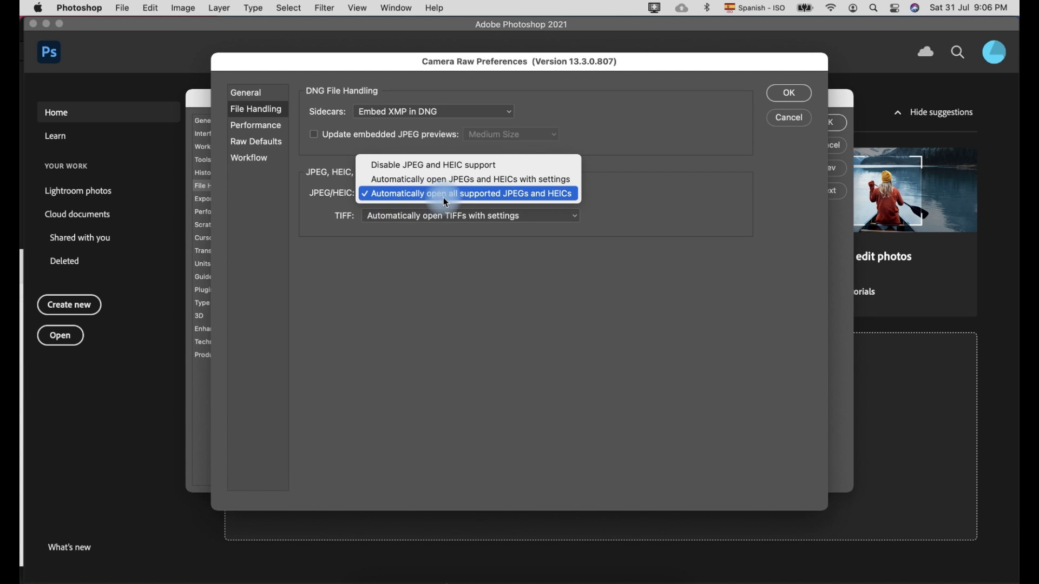
left_click(505, 203)
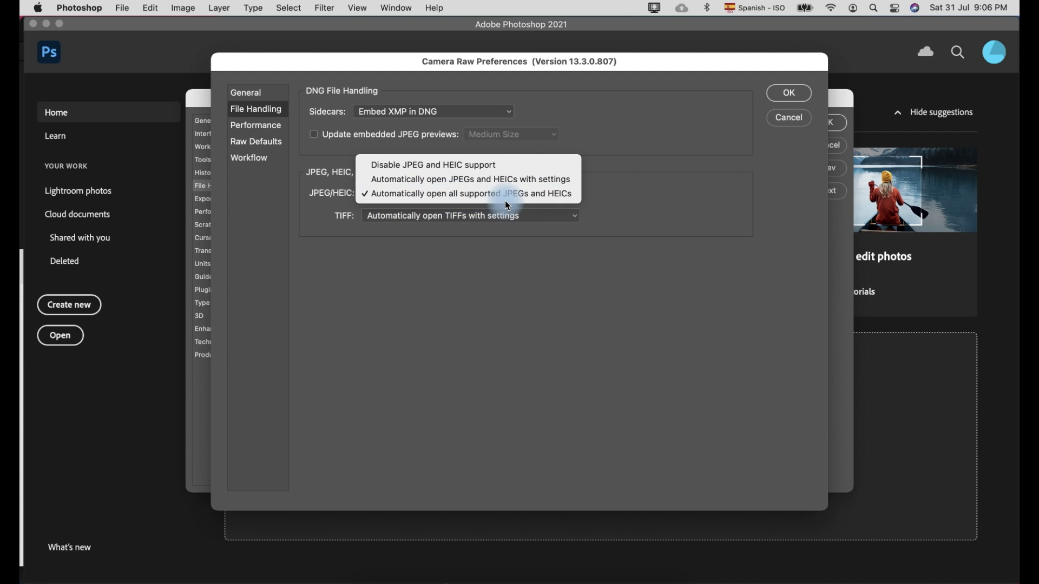
left_click(565, 198)
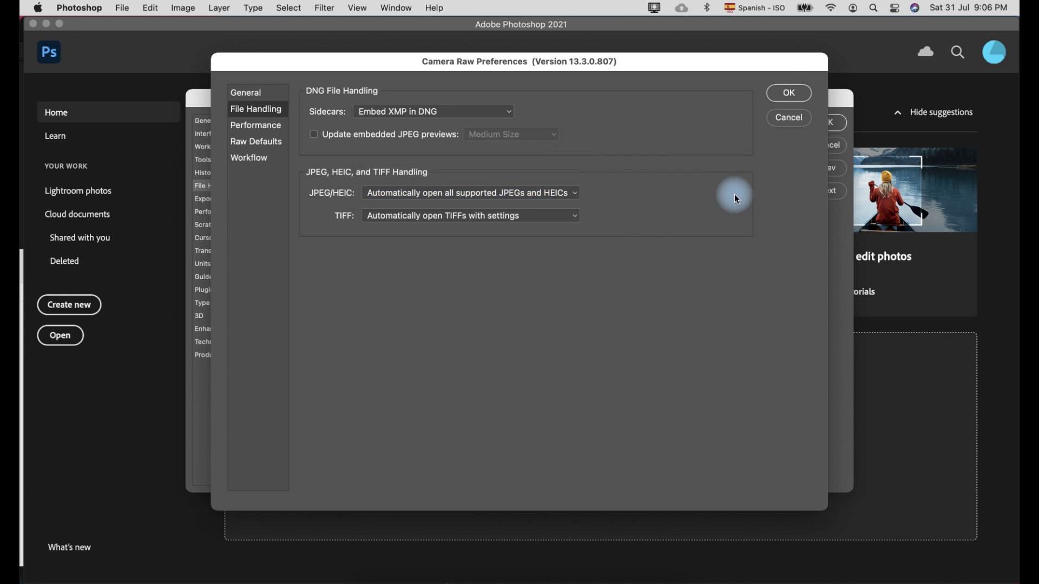
left_click(790, 93)
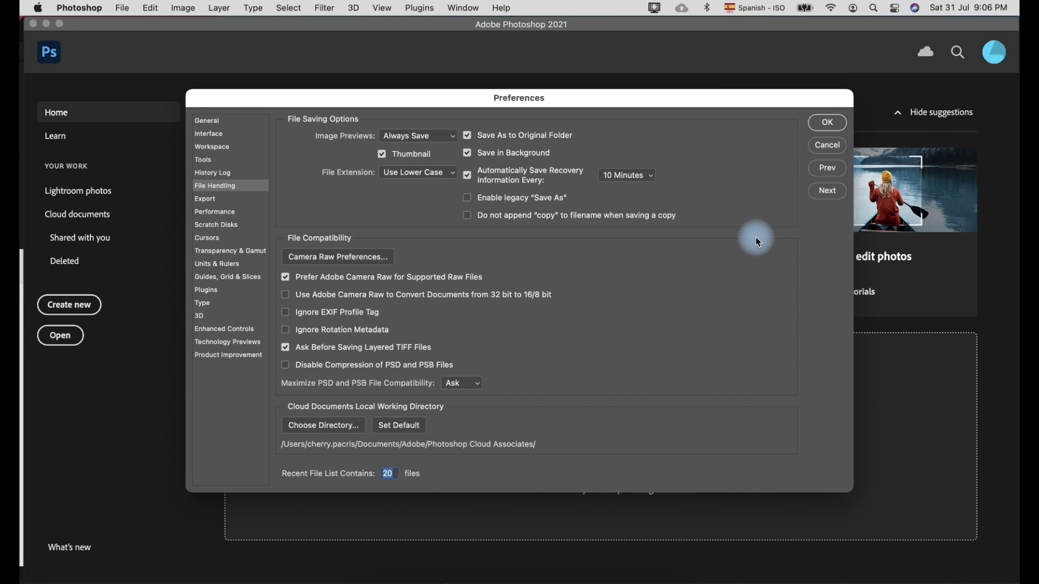
left_click(827, 122)
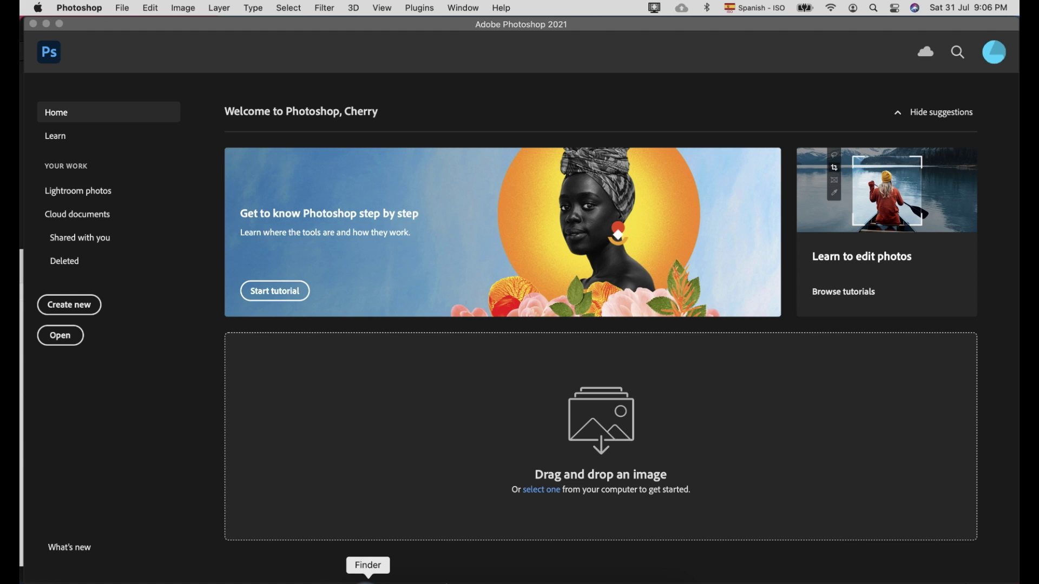
- Drag LOWRES.jpg from its Finder folder into Photoshop so it opens in Camera Raw
left_click(367, 581)
left_click(77, 314)
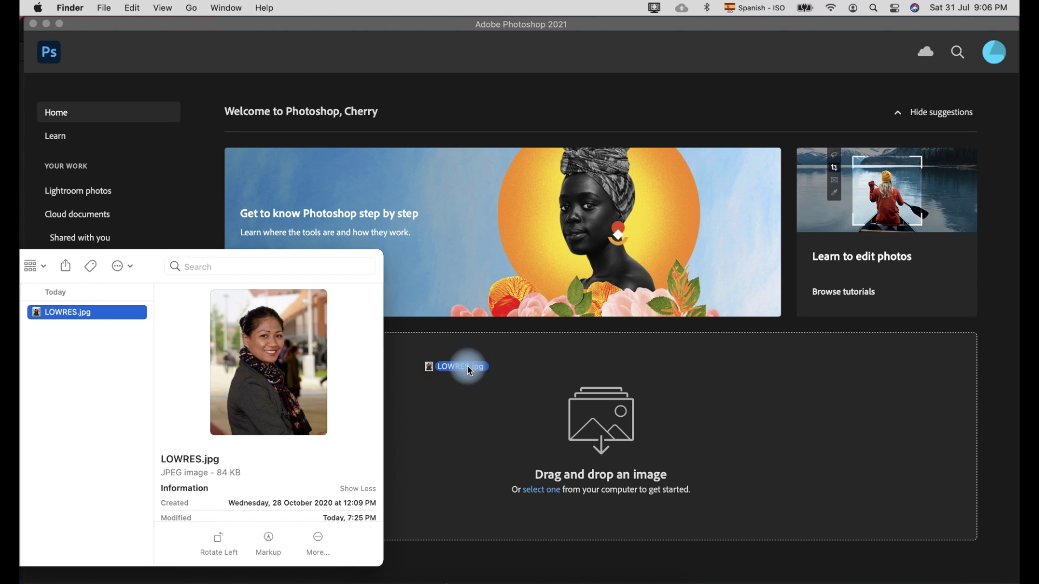
left_click_drag(87, 317, 473, 376)
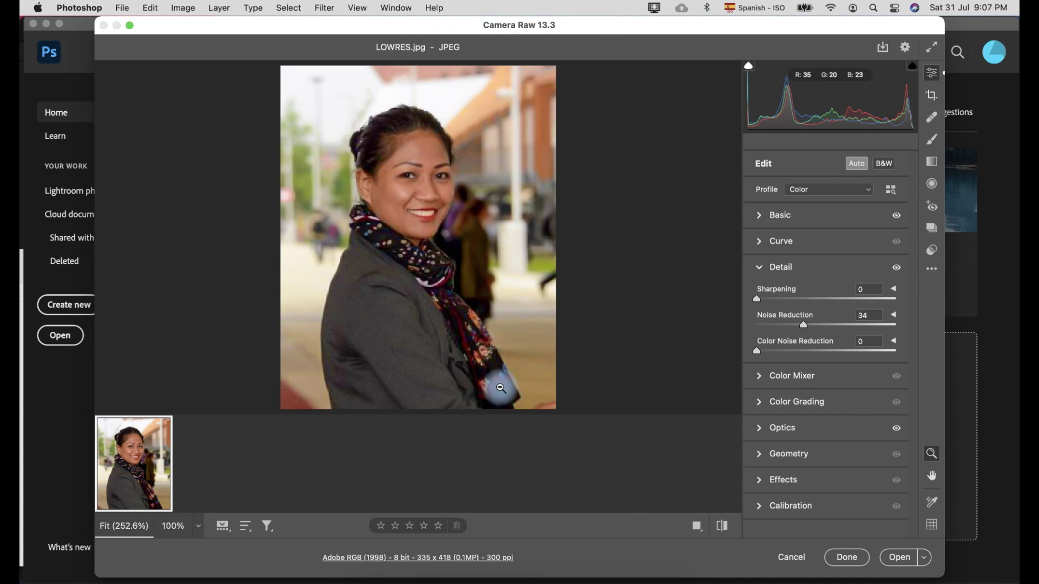
scroll(429, 303, "up", 5)
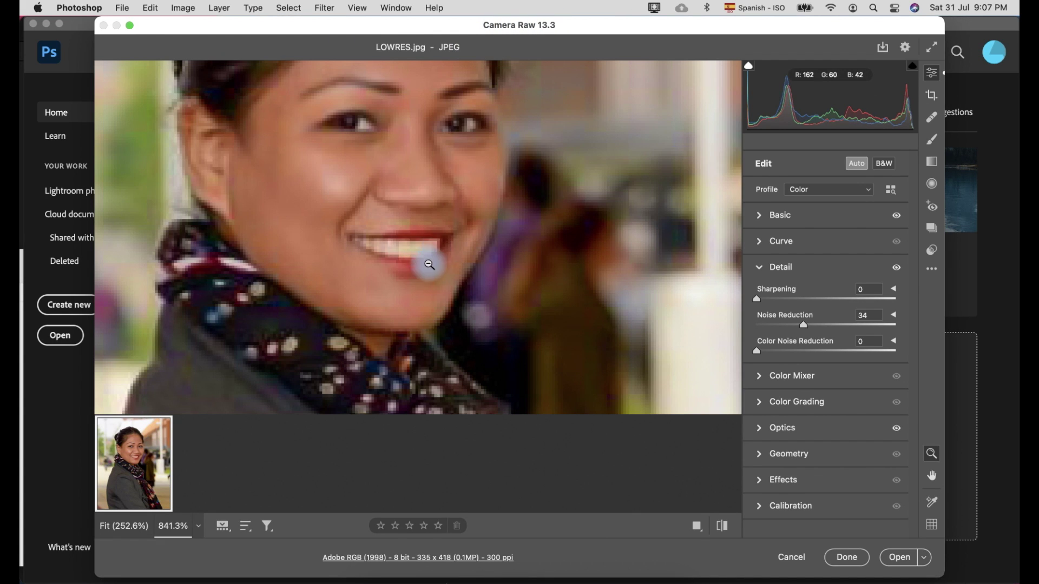
- Make a Super Resolution copy, raise noise reduction to 72, and open LOWRES.jpg in Photoshop
right_click(520, 296)
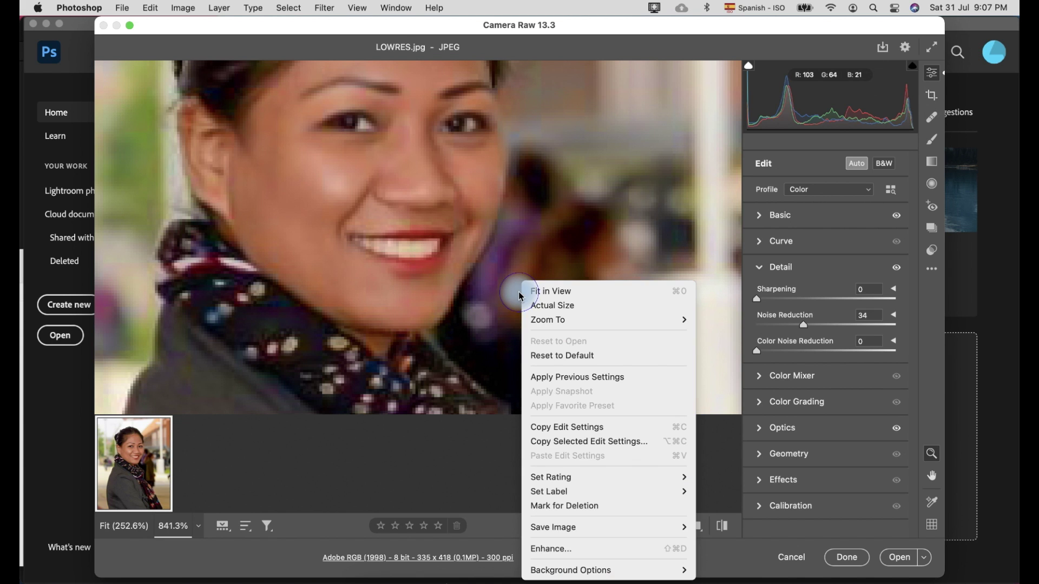
left_click(558, 551)
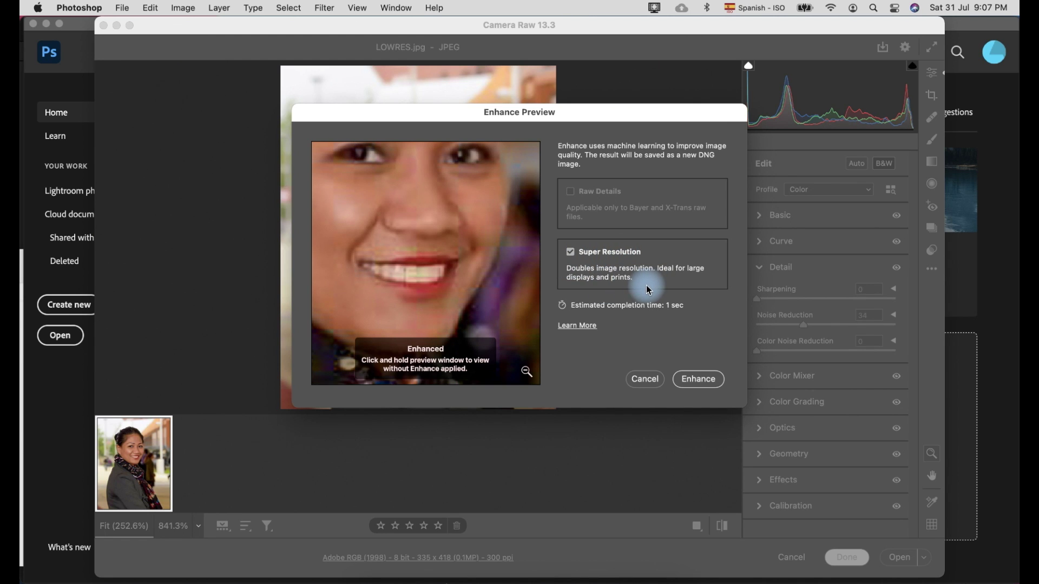
left_click(571, 253)
left_click(570, 254)
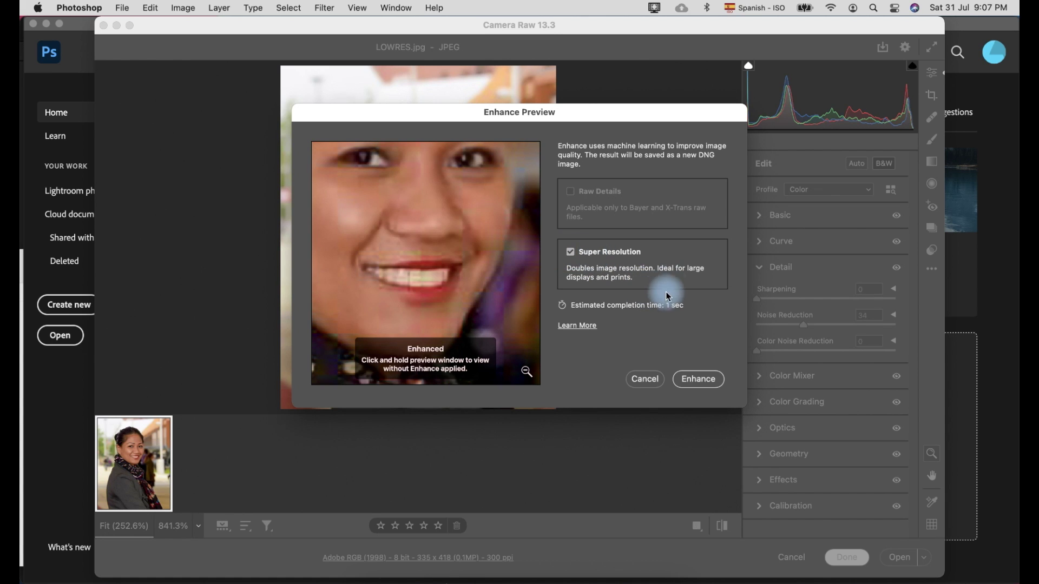
left_click(697, 379)
mouse_move(757, 298)
left_mouse_down()
mouse_move(791, 295)
mouse_move(851, 326)
mouse_move(816, 325)
mouse_move(856, 328)
left_mouse_up()
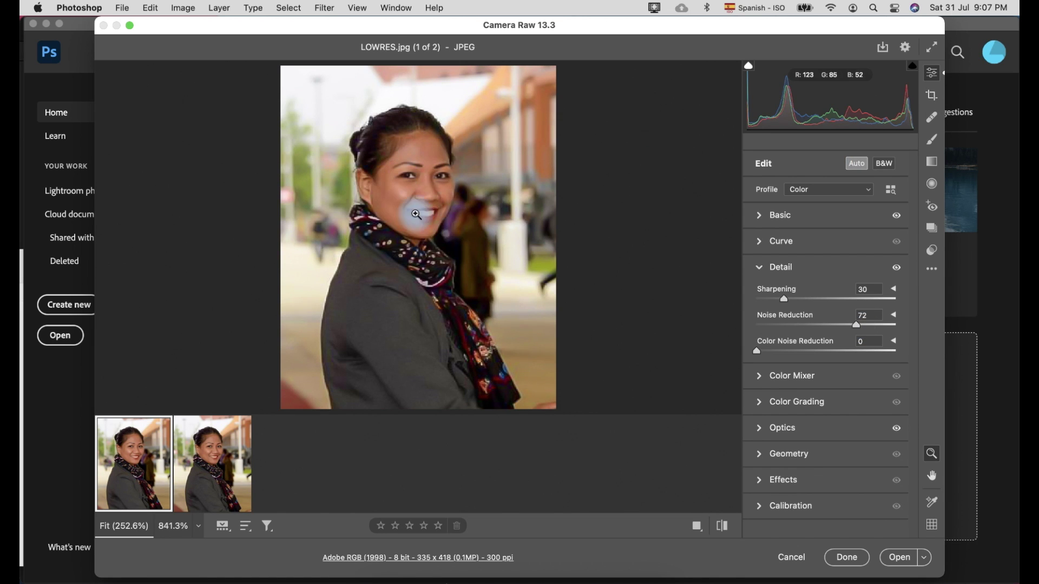
left_click(898, 559)
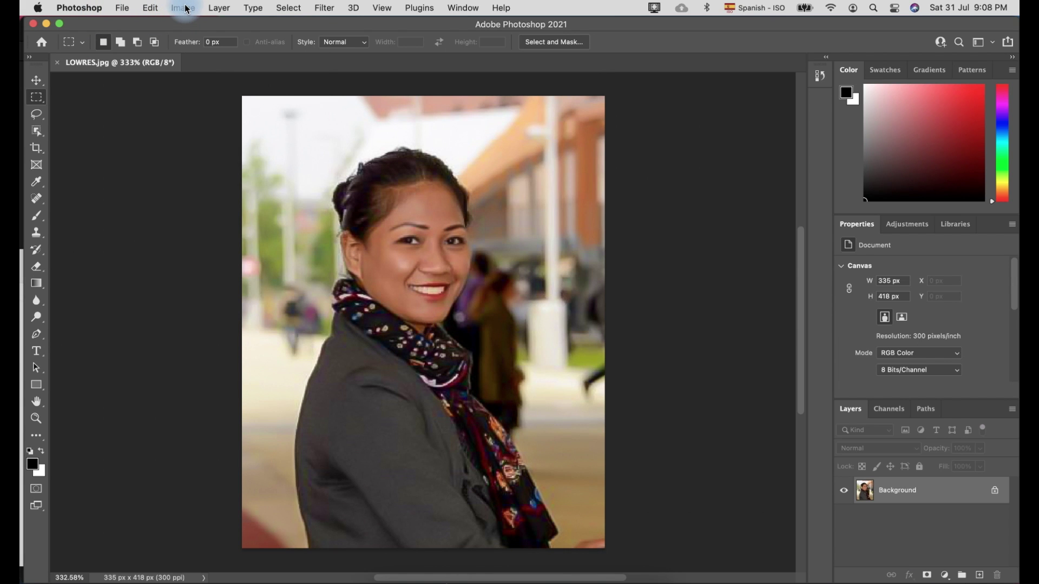
- Resize LOWRES.jpg to 500 × 624 pixels with Preserve Details 2.0 resampling
left_click(186, 9)
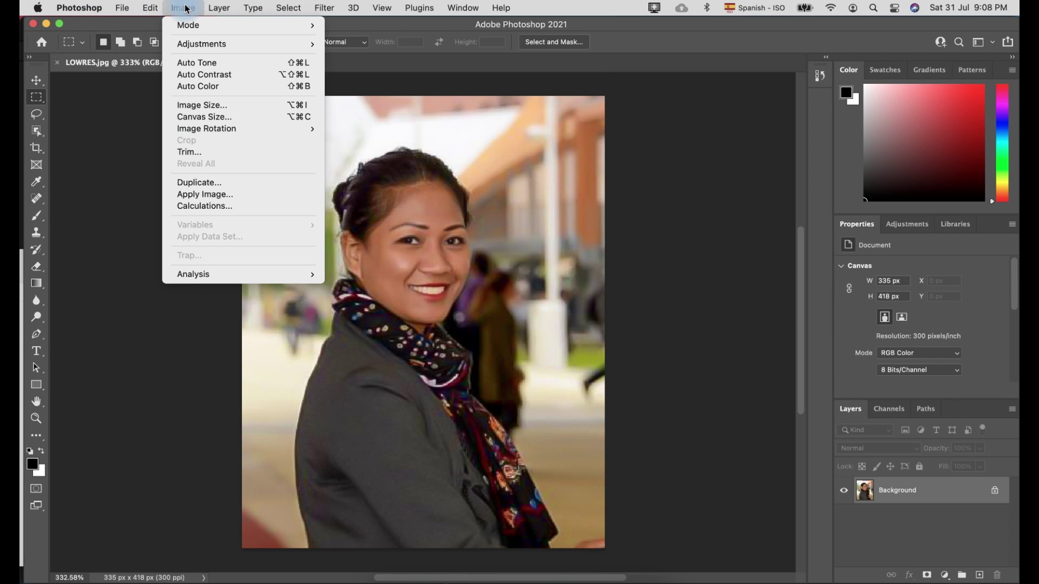
left_click(225, 106)
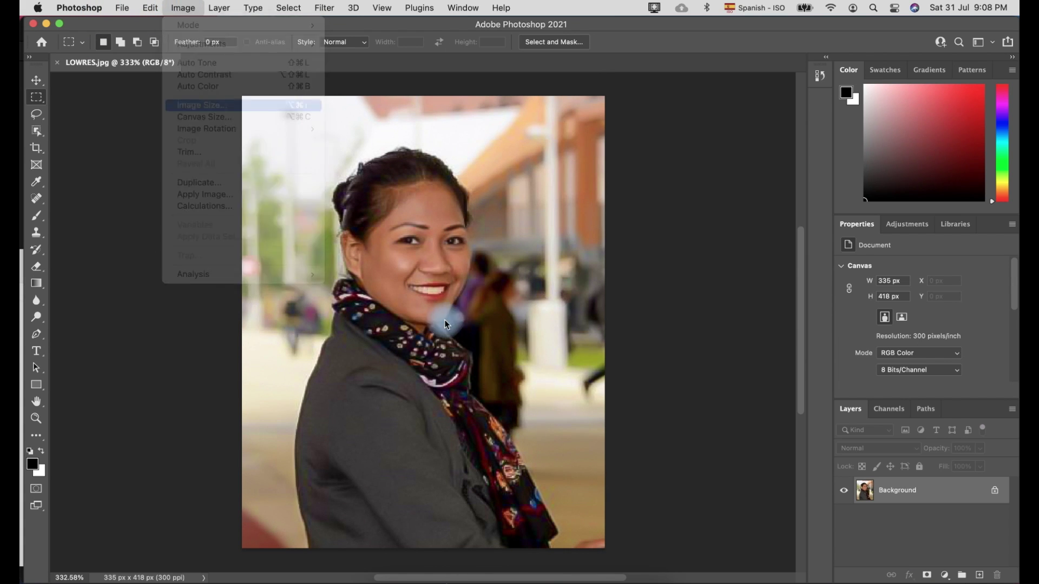
left_click(844, 367)
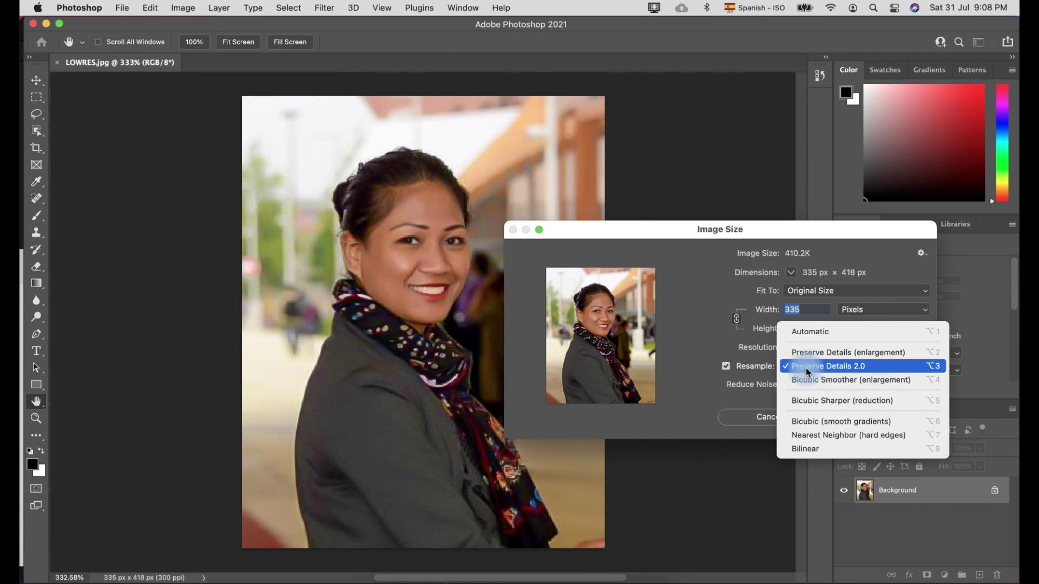
left_click(857, 367)
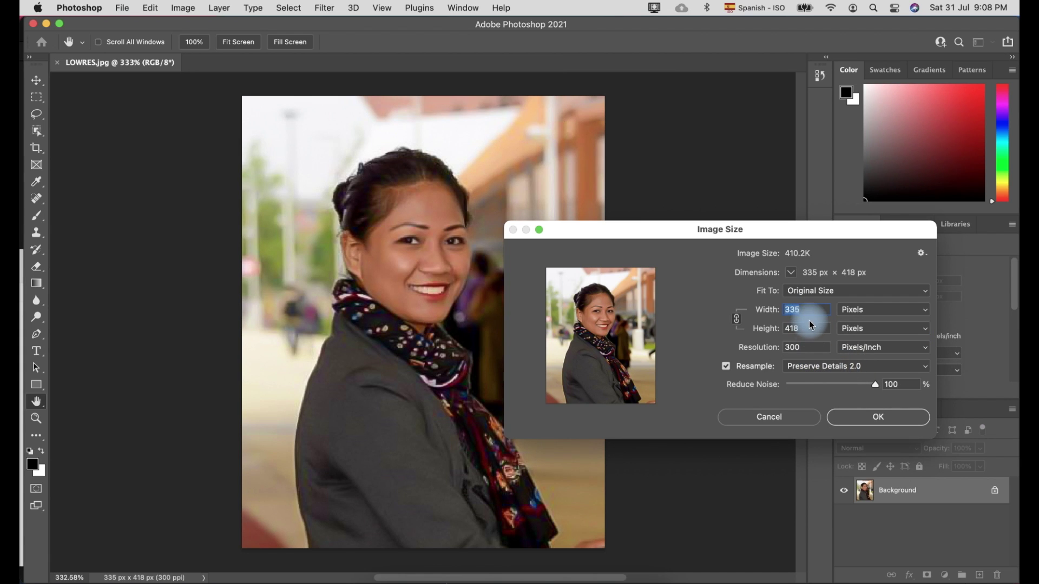
type("1500")
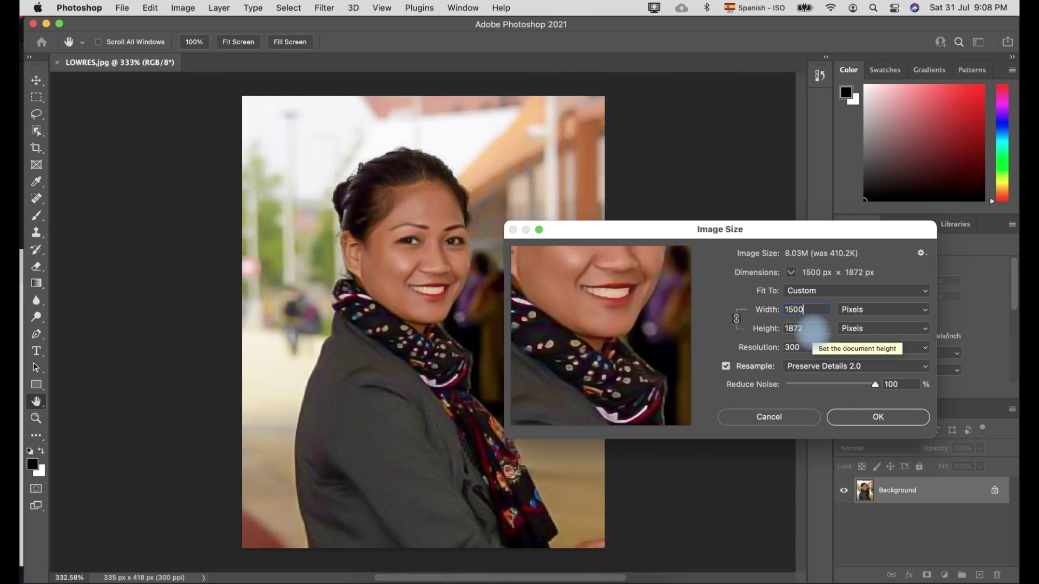
left_click(796, 348)
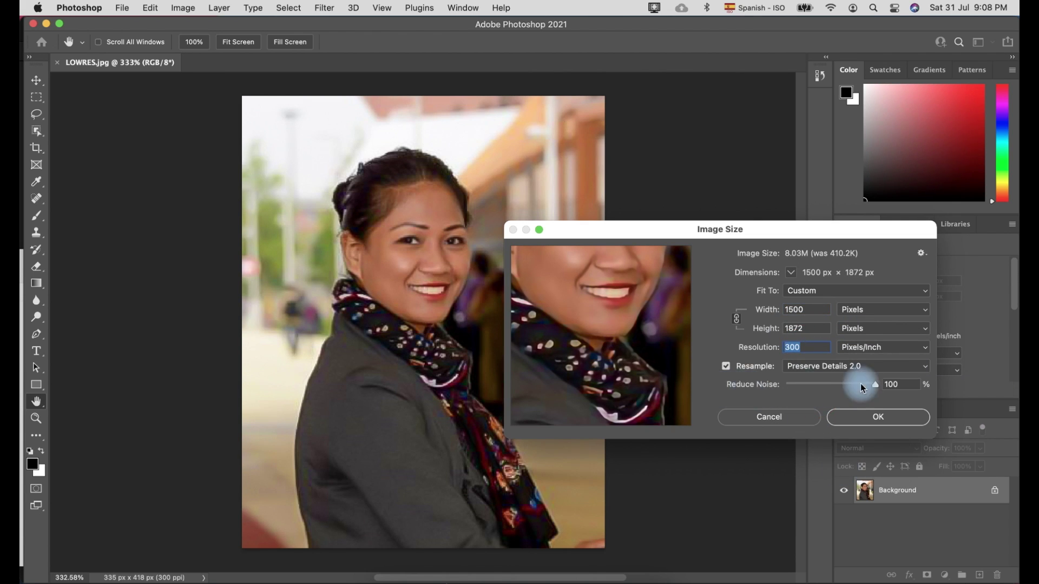
left_click(879, 417)
key("m")
scroll(608, 425, "down", 2)
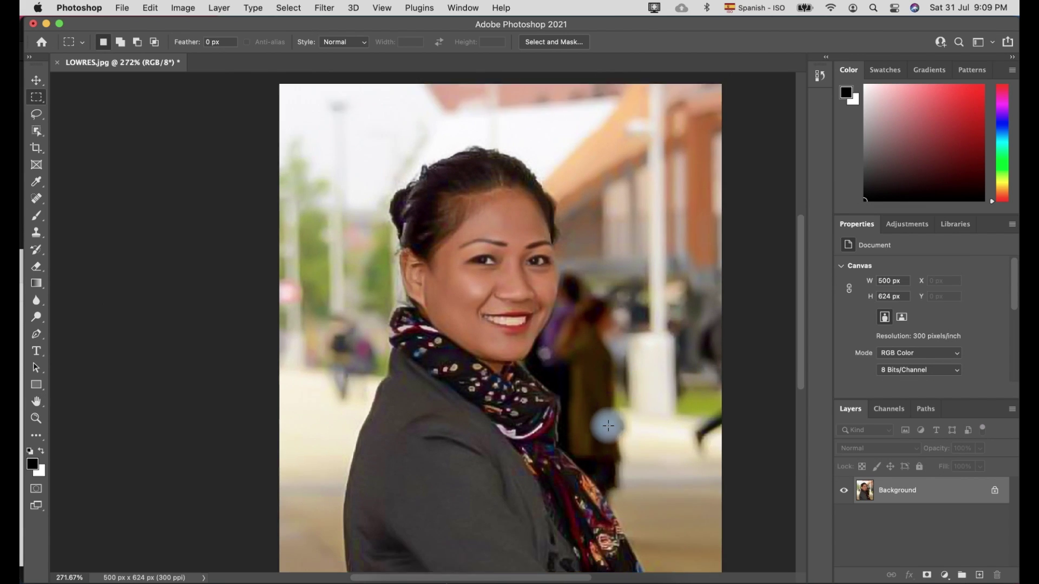
scroll(608, 426, "down", 3)
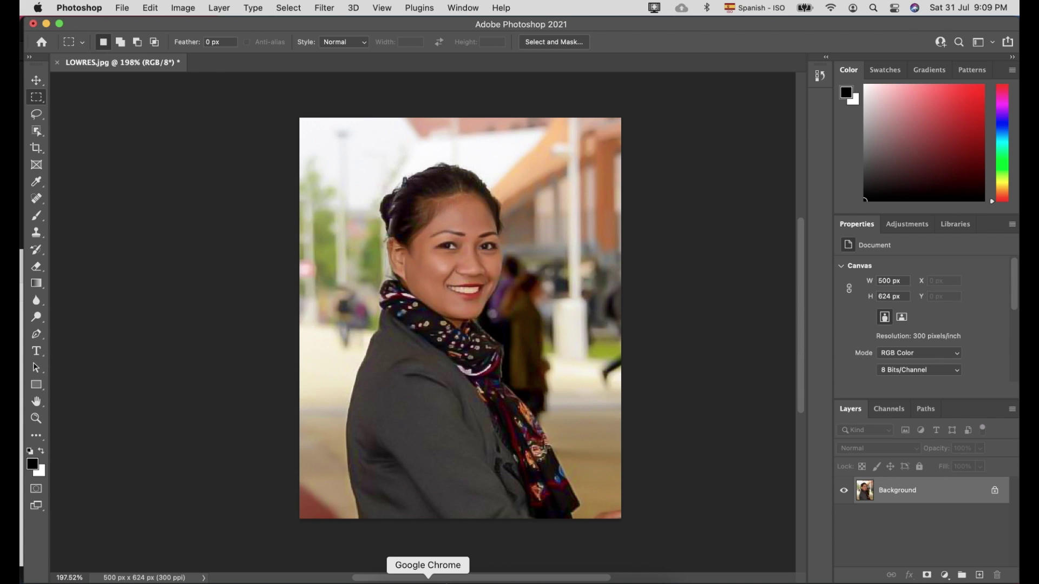
- Replace the old Google query with 'artificial intelligence image upscaler online app' and search
left_click(427, 579)
left_click(275, 107)
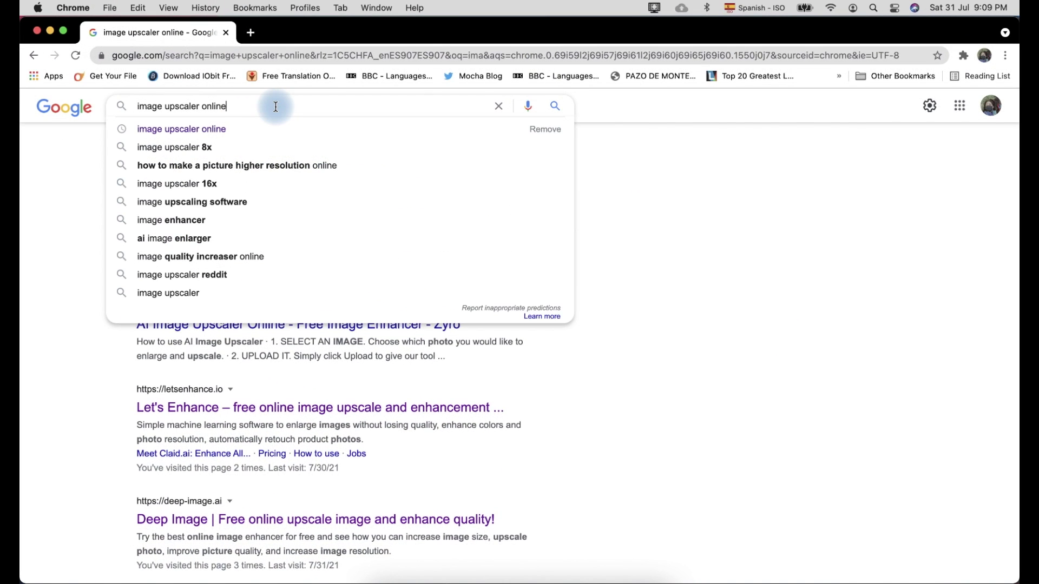
triple_click(274, 107)
type("arti")
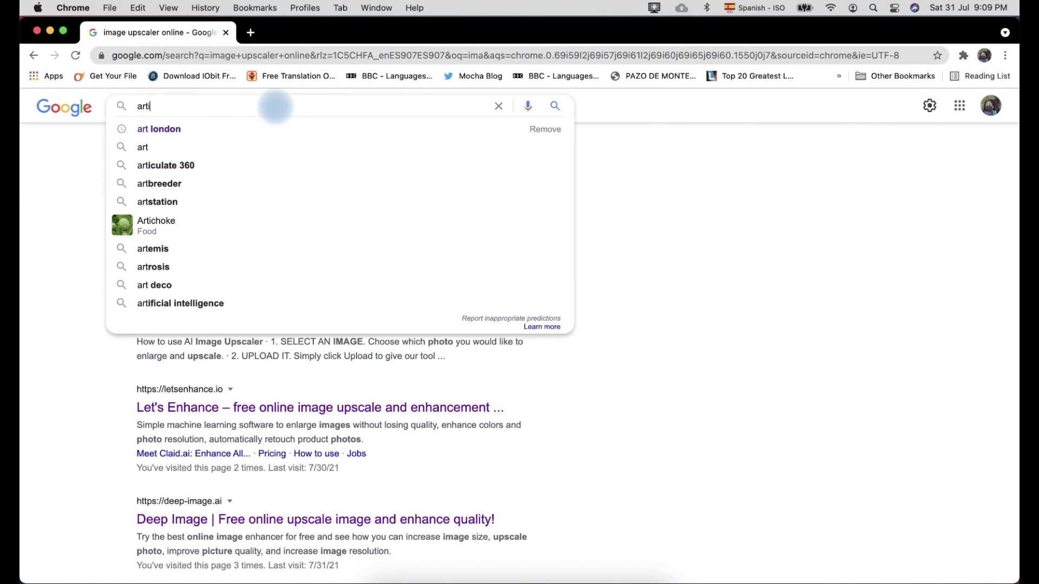
type("ficial intelli")
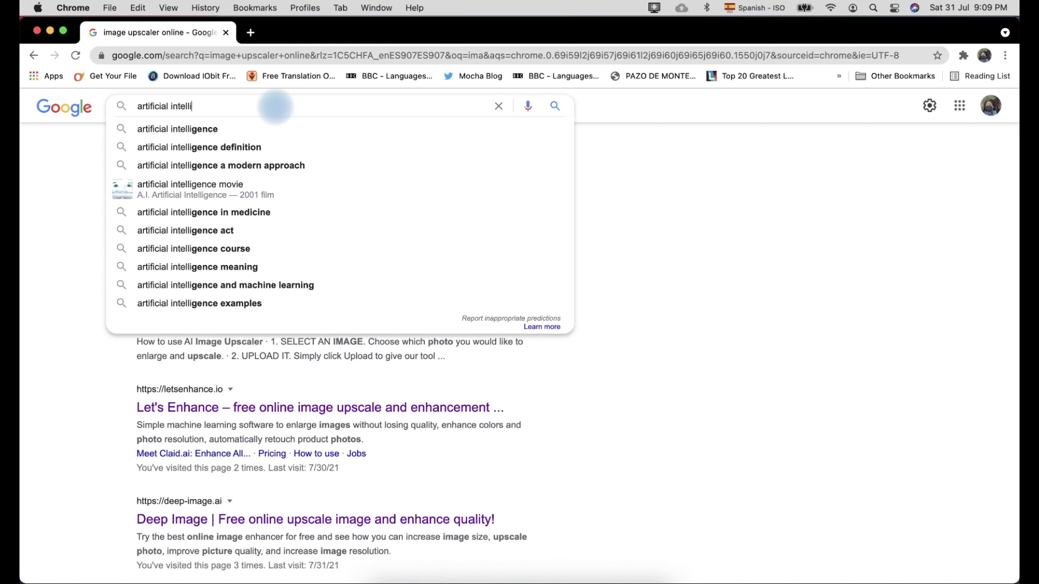
type("gence image u")
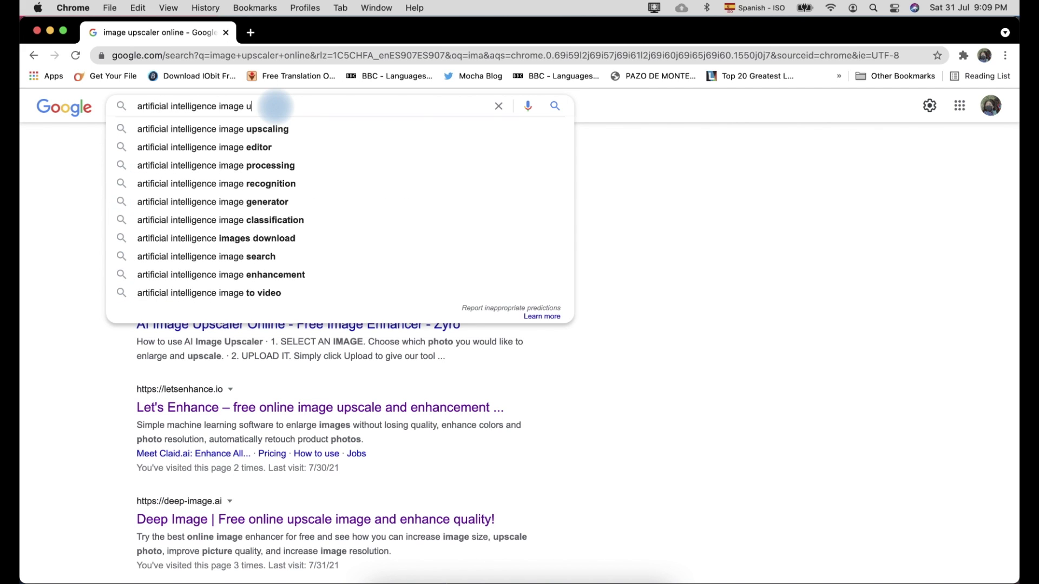
type("pscaler on")
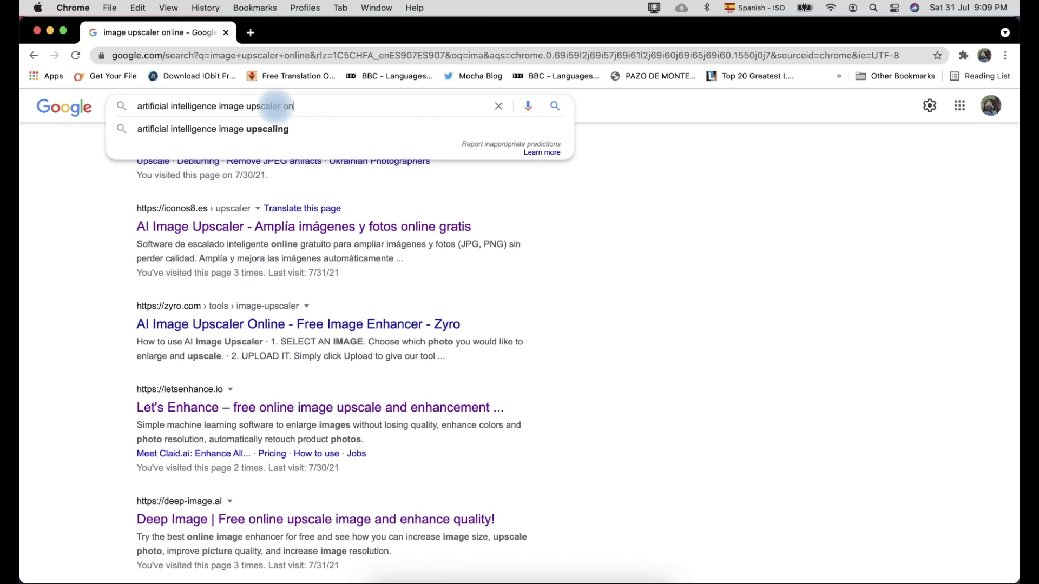
type("line app")
key("Return")
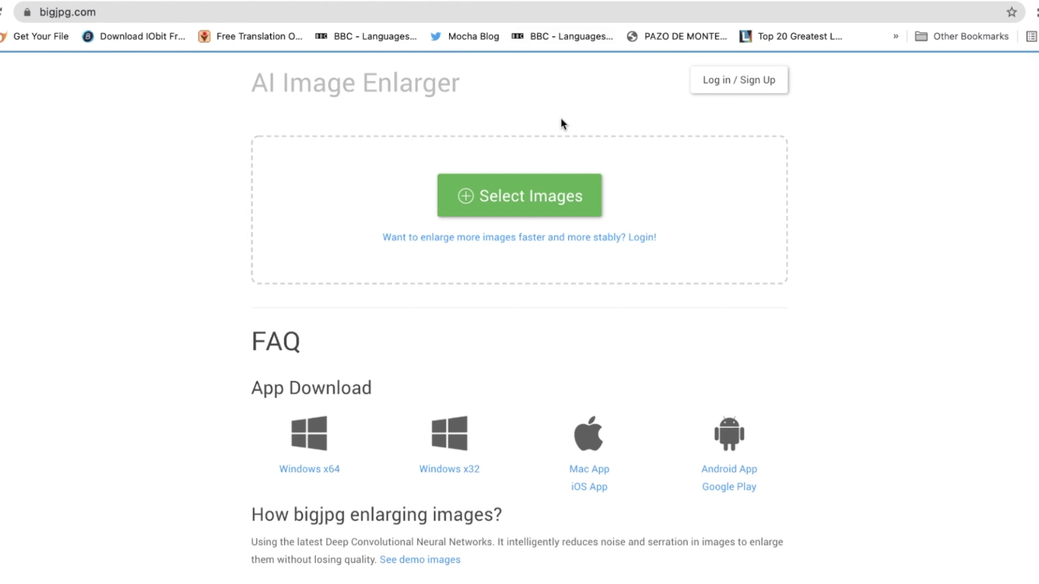
- Upload the portrait to Bigjpg and enlarge it 4x with Highest noise reduction
left_click(525, 207)
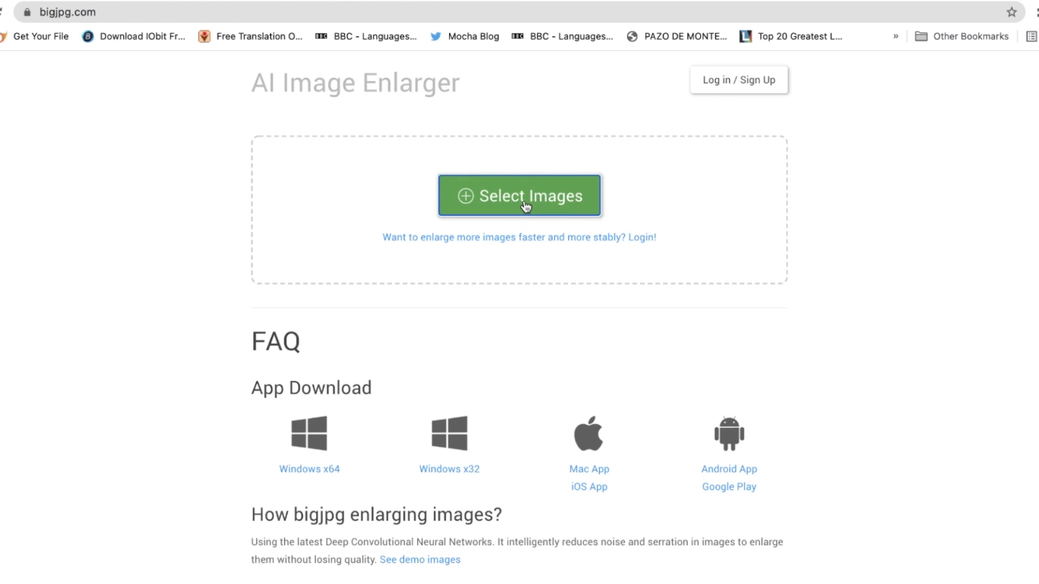
left_click(357, 364)
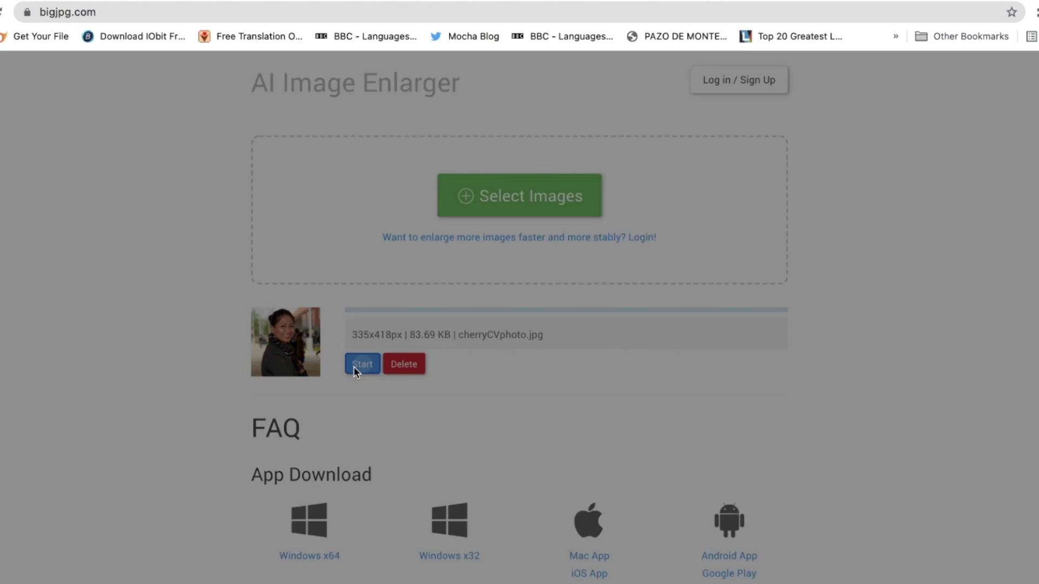
left_click(467, 208)
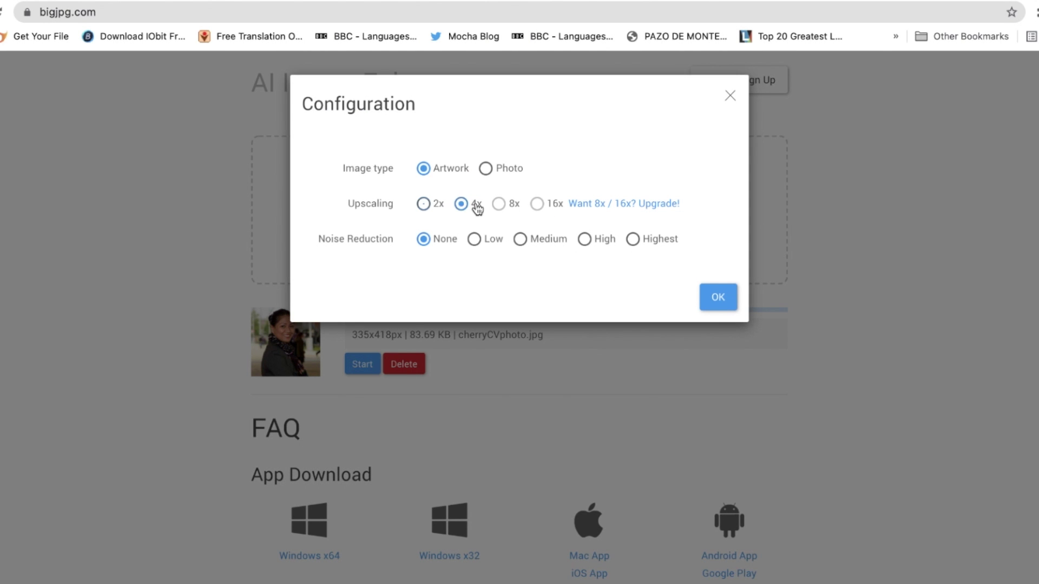
left_click(634, 239)
left_click(493, 208)
left_click(712, 307)
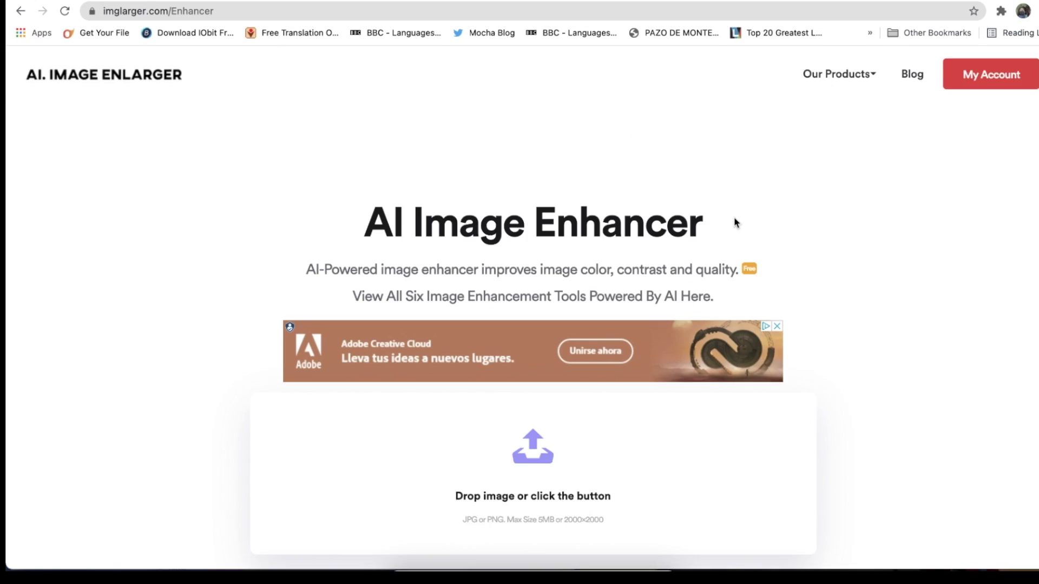
- Run imglarger's AI Image Enhancer on the portrait using HDR AI mode
left_click(592, 434)
left_click(591, 457)
scroll(708, 412, "down", 1)
left_click(705, 406)
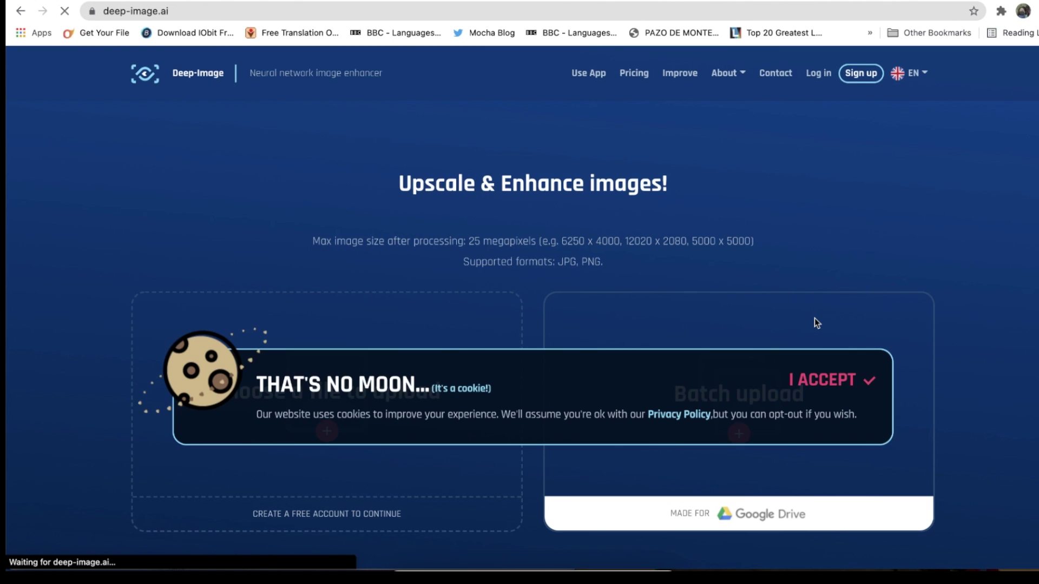
- Activate a free Deep-Image account via Google and enhance the portrait with noise reduction and sharpening
left_click(820, 381)
scroll(548, 516, "down", 1)
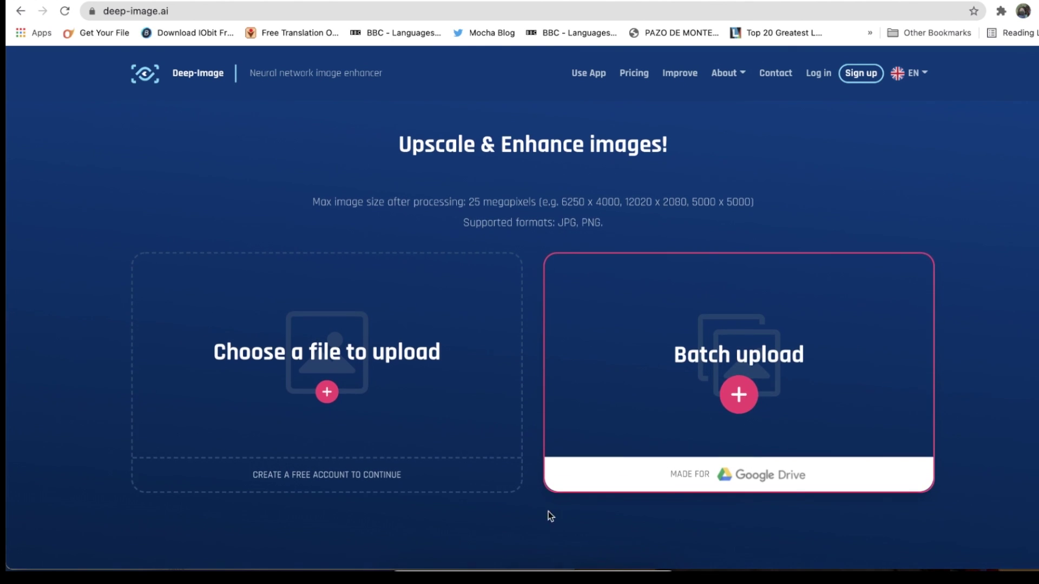
left_click(684, 269)
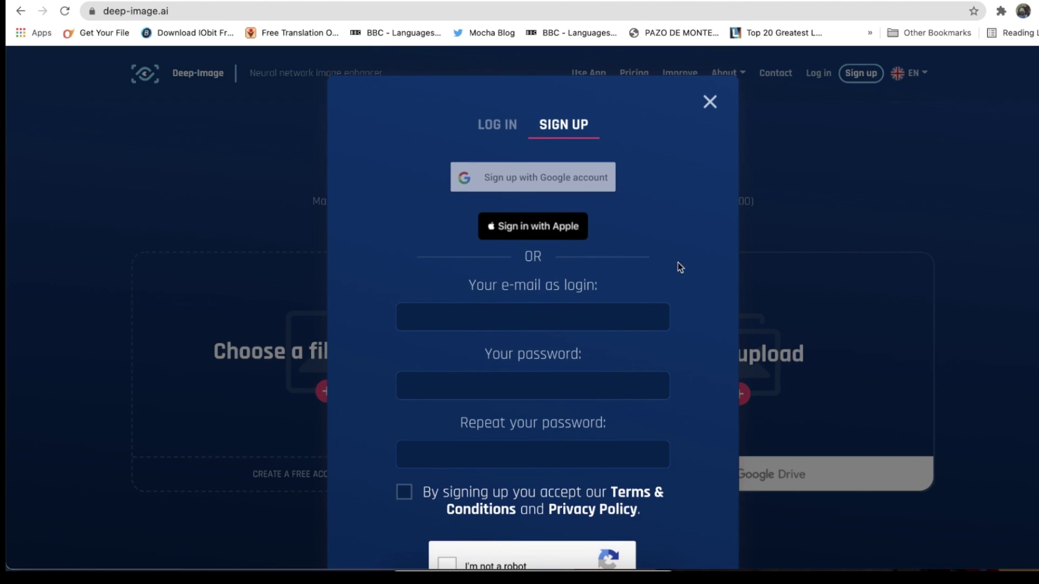
left_click(562, 184)
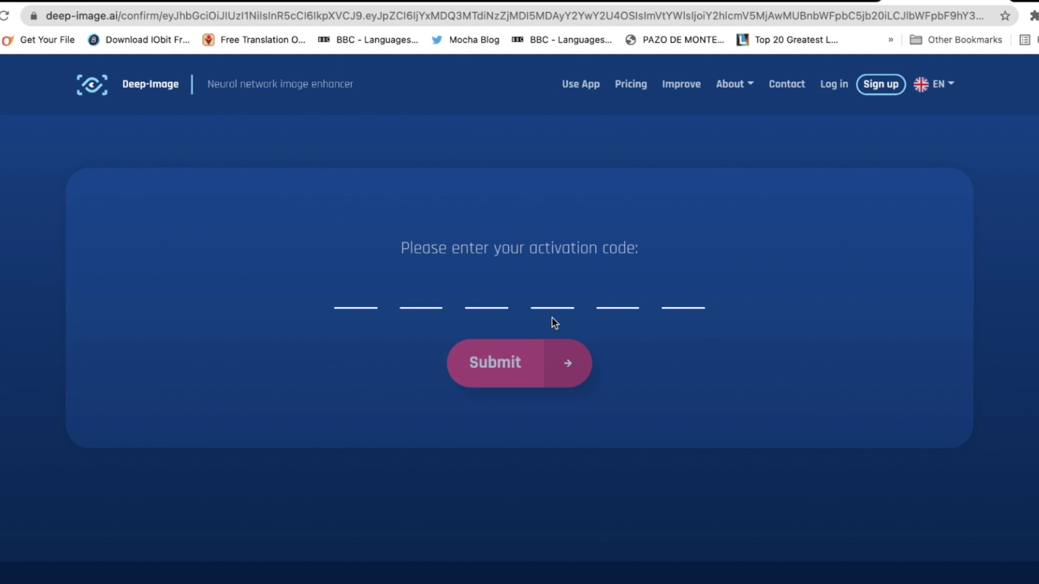
left_click(357, 300)
type("6")
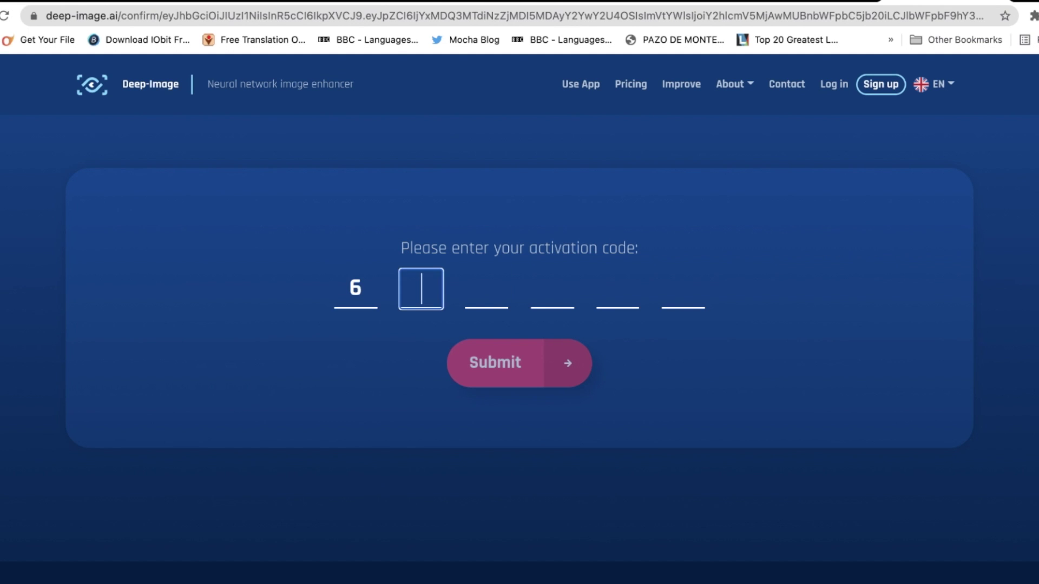
type("19")
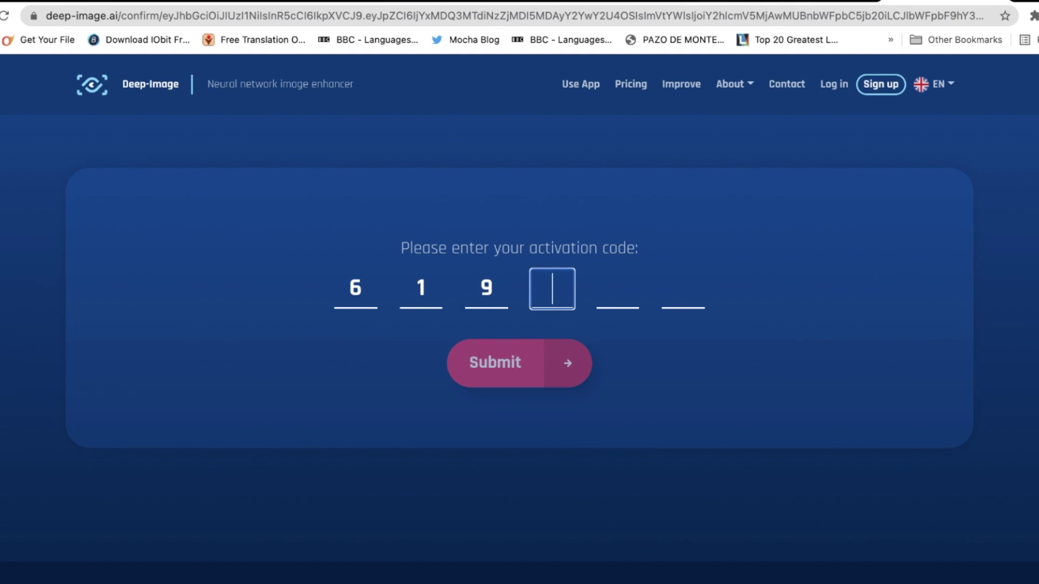
type("231")
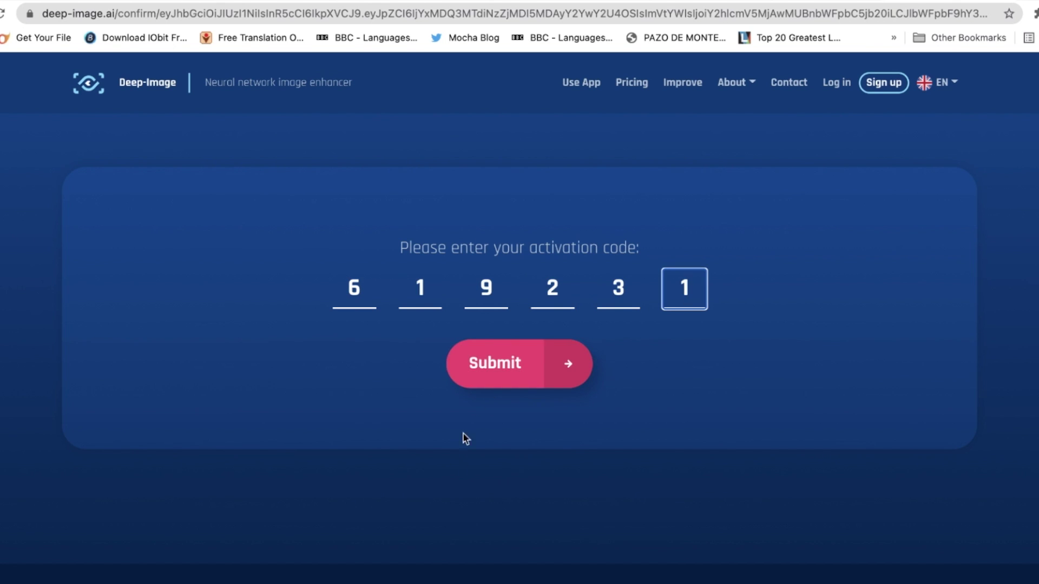
left_click(492, 374)
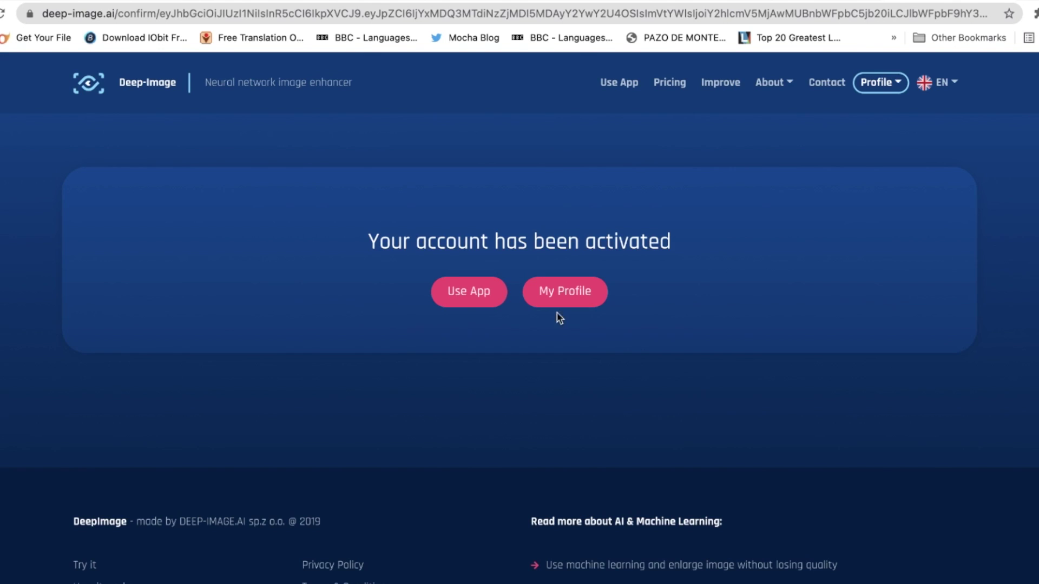
left_click(473, 303)
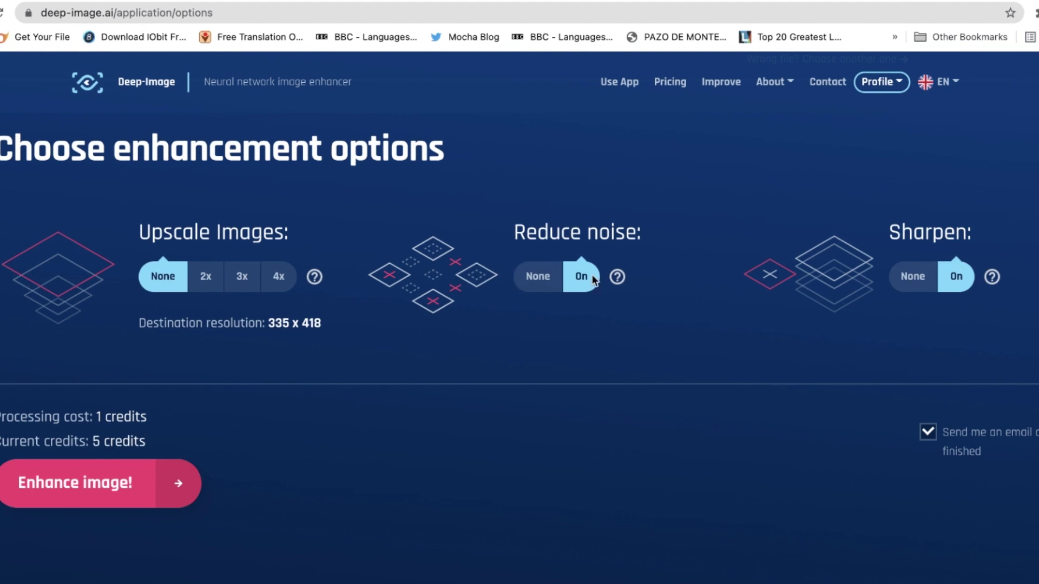
left_click(105, 488)
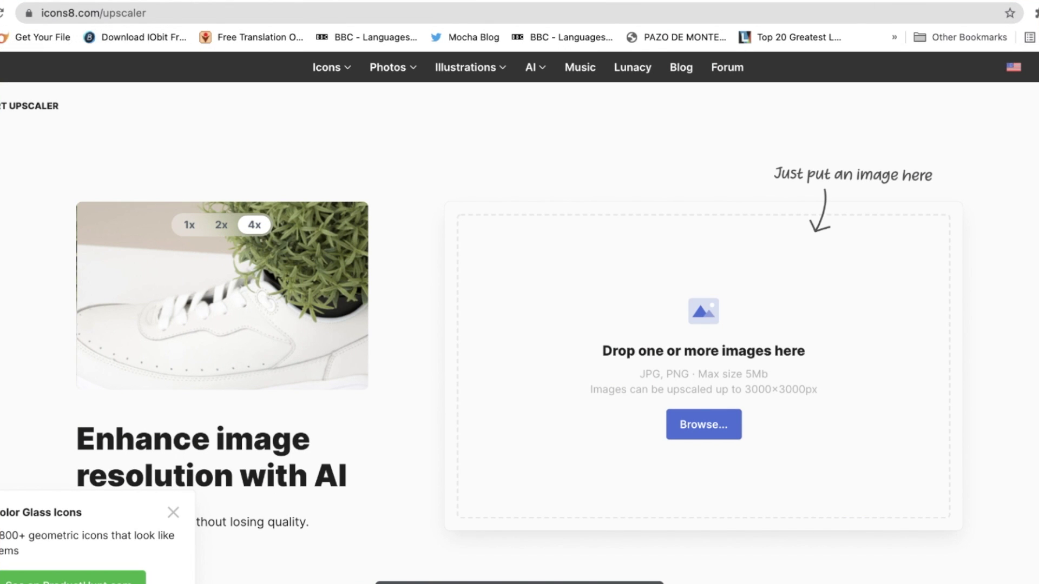
scroll(979, 481, "down", 1)
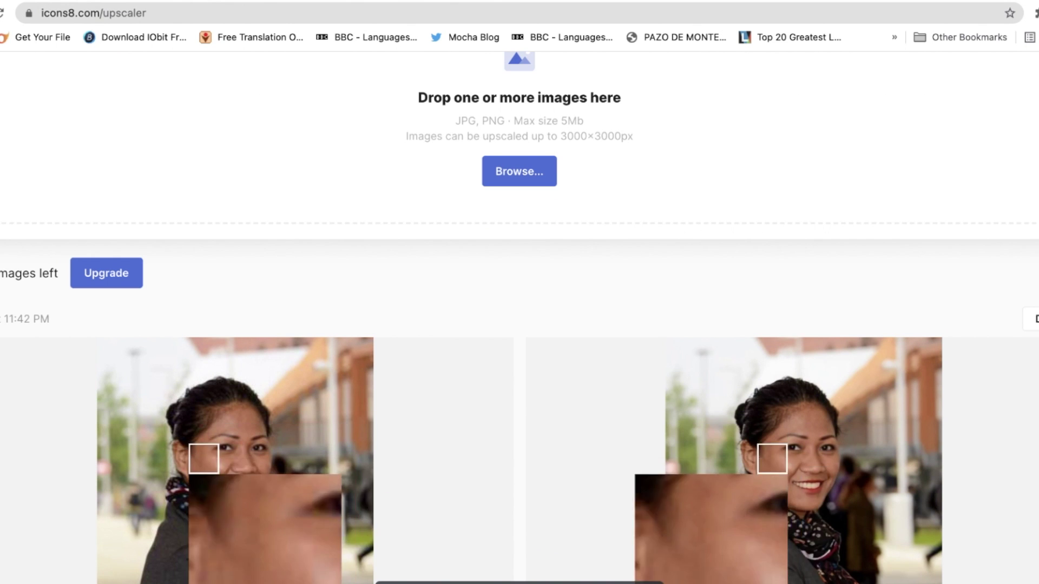
scroll(519, 325, "down", 1)
scroll(520, 325, "down", 2)
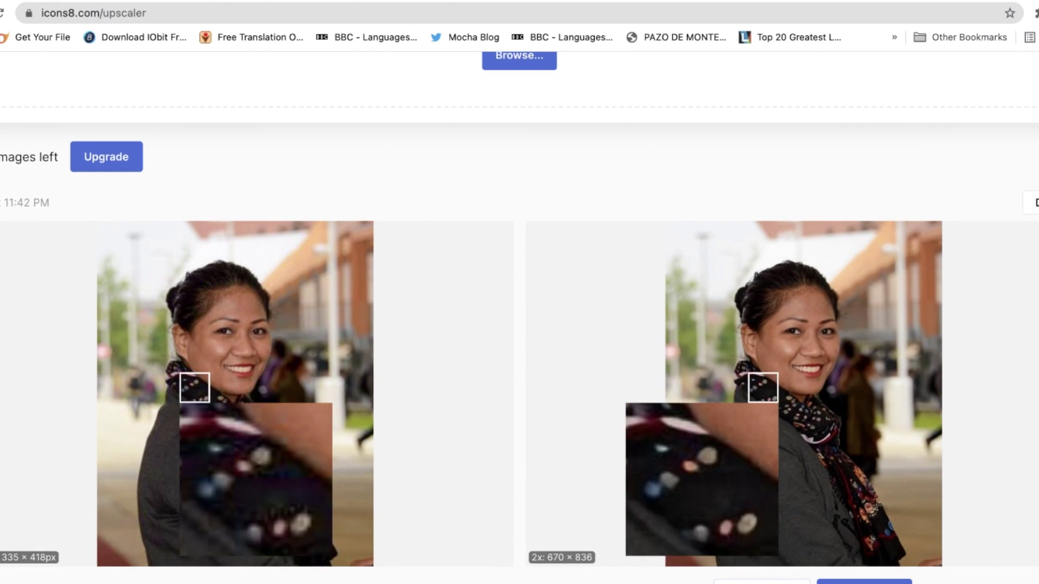
scroll(809, 557, "down", 1)
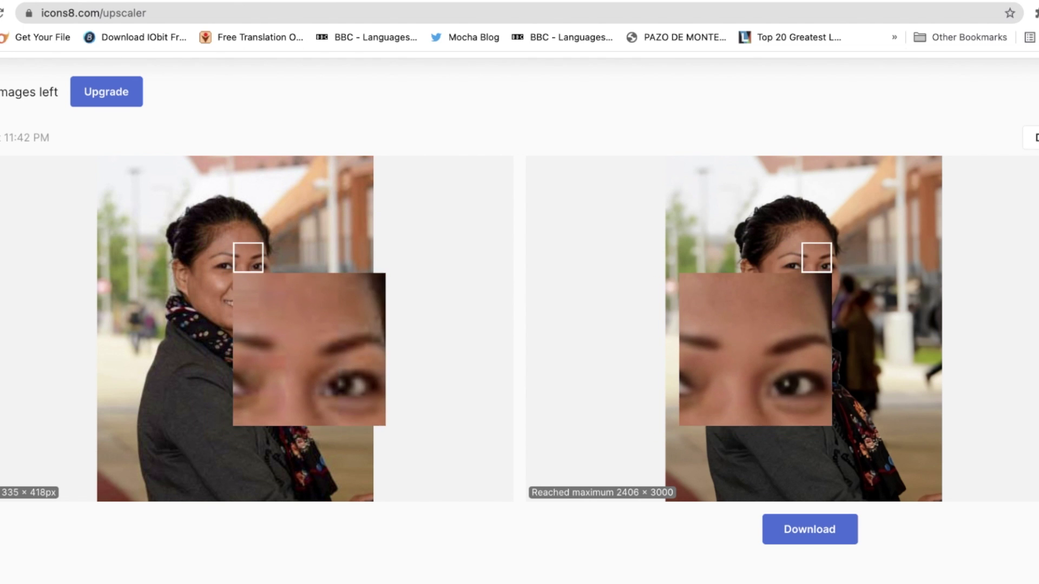
- Download the 2406 × 3000 upscaled portrait from Icons8 to the Photo Enhancer folder
left_click(825, 534)
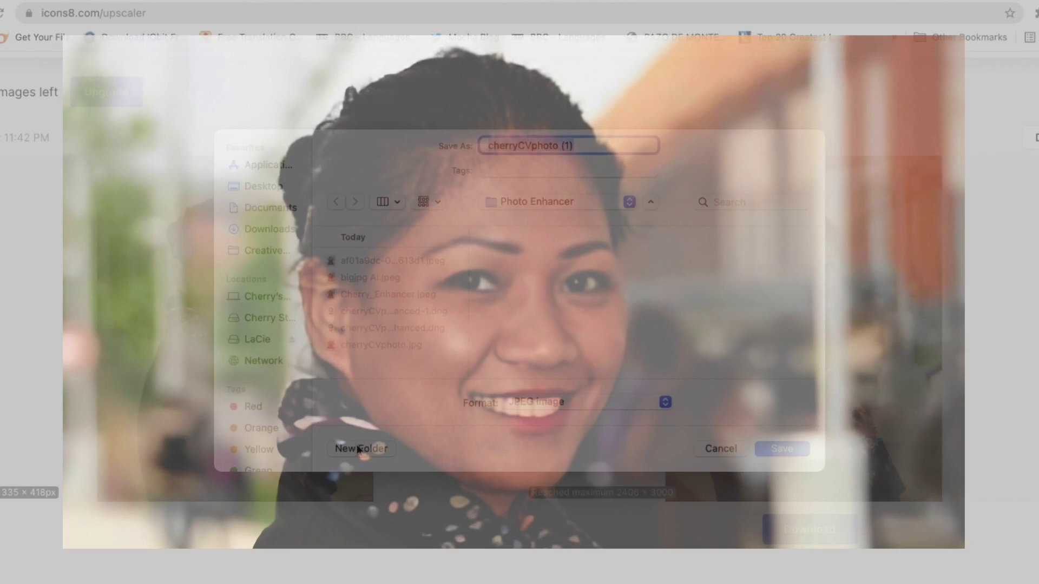